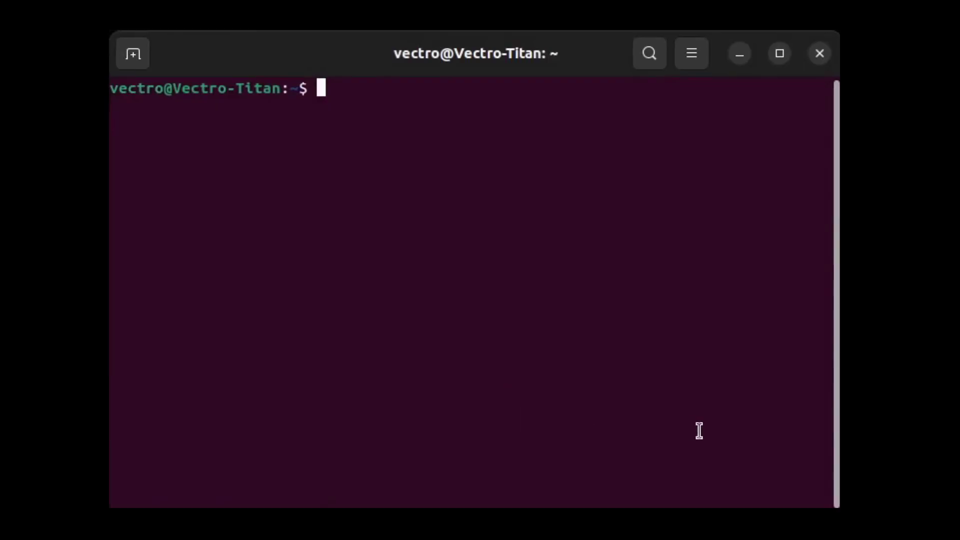
- Run the Ollama install script, install curl via sudo apt when it is missing, then rerun the script
{"action": "right_click", "coordinate": [513, 191]}
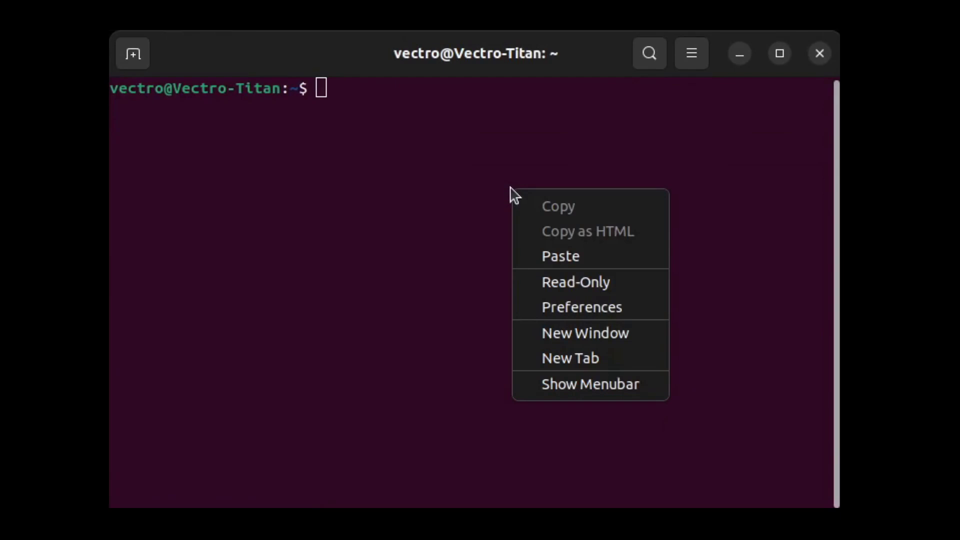
{"action": "left_click", "coordinate": [561, 255]}
{"action": "key", "text": "Return"}
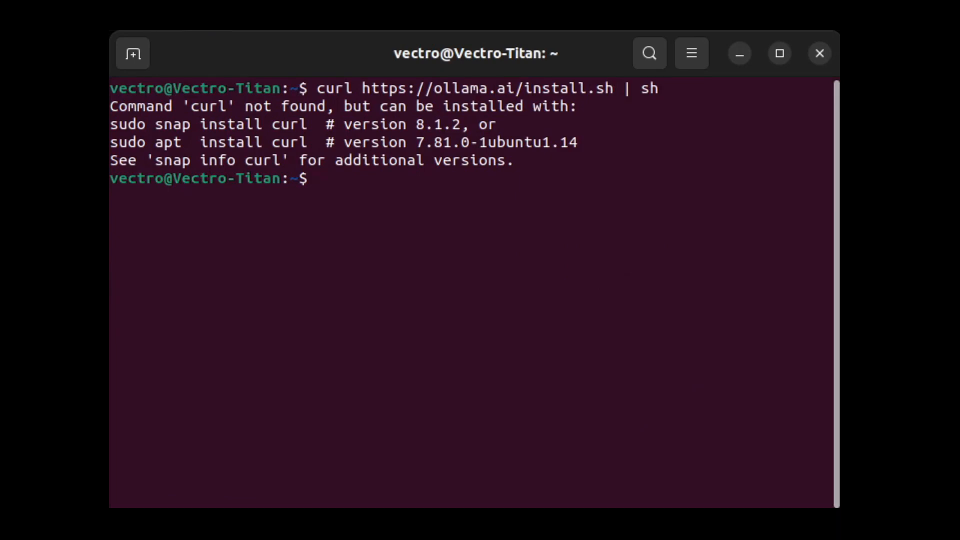
{"action": "type", "text": "sud"}
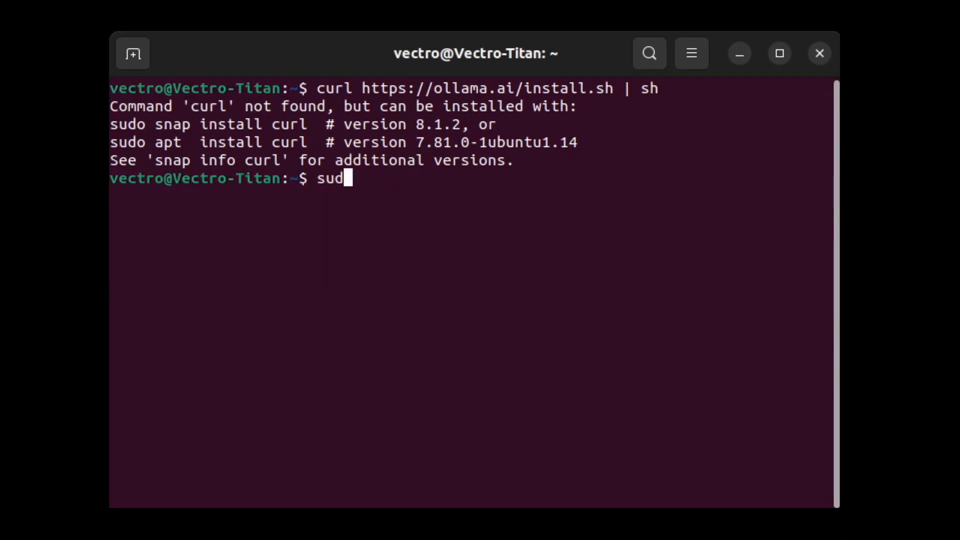
{"action": "type", "text": "o apt install cu"}
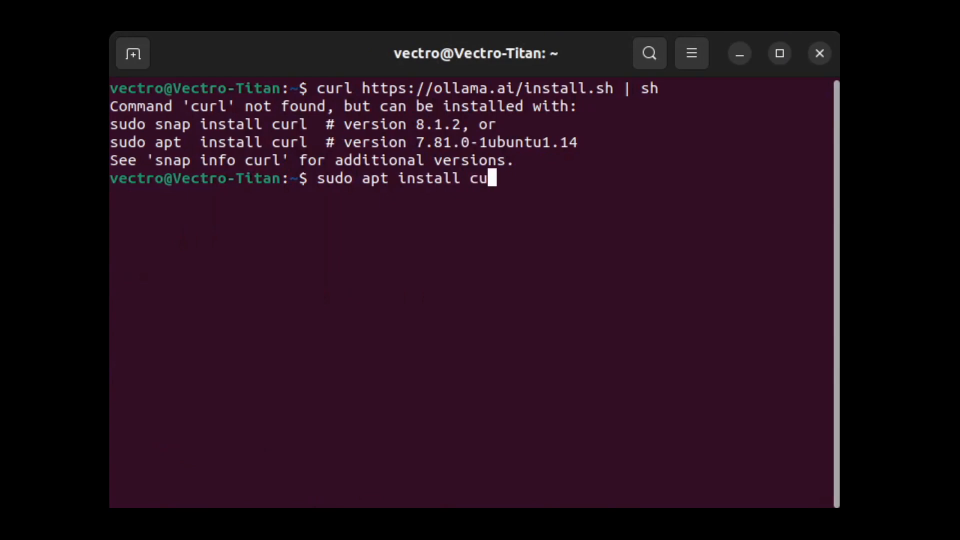
{"action": "type", "text": "rl"}
{"action": "key", "text": "Return"}
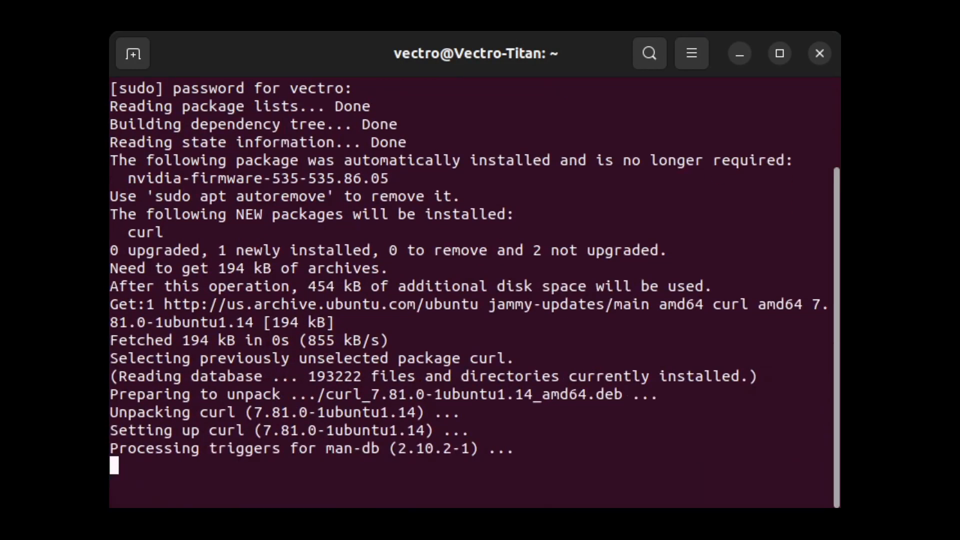
{"action": "type", "text": "curl https://ollama.ai/install.sh | sh"}
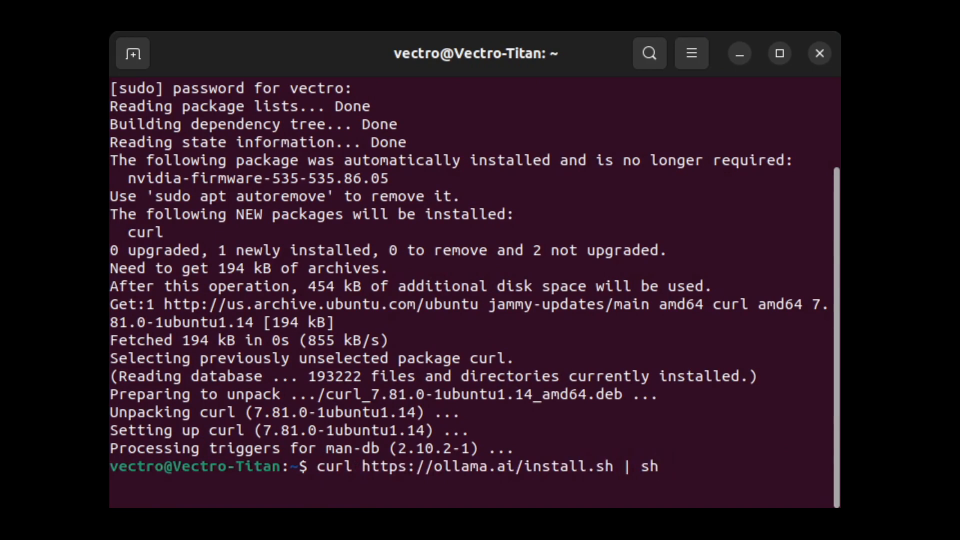
{"action": "key", "text": "Return"}
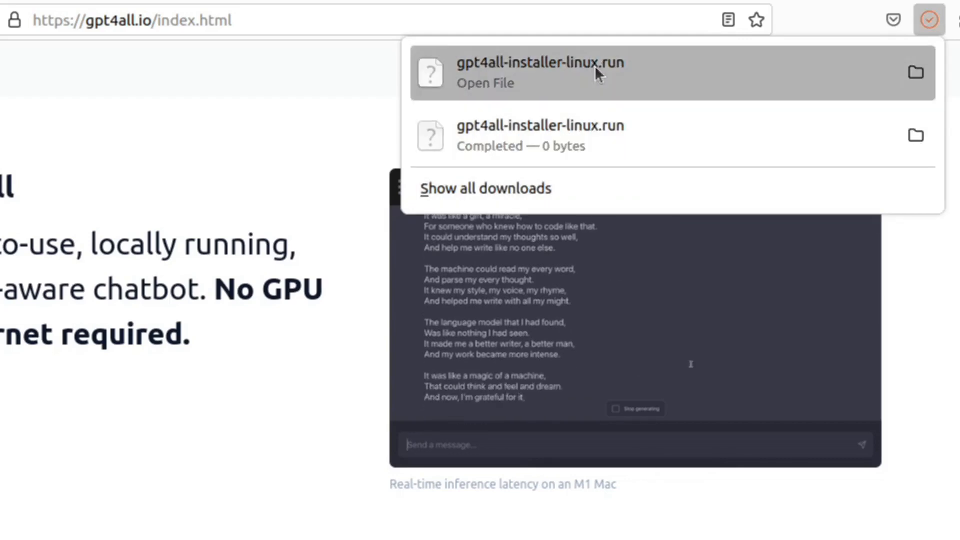
- Make gpt4all-installer-linux.run executable with chmod +x in ~/Downloads
{"action": "left_click", "coordinate": [595, 65]}
{"action": "type", "text": "chm"}
{"action": "type", "text": "od +"}
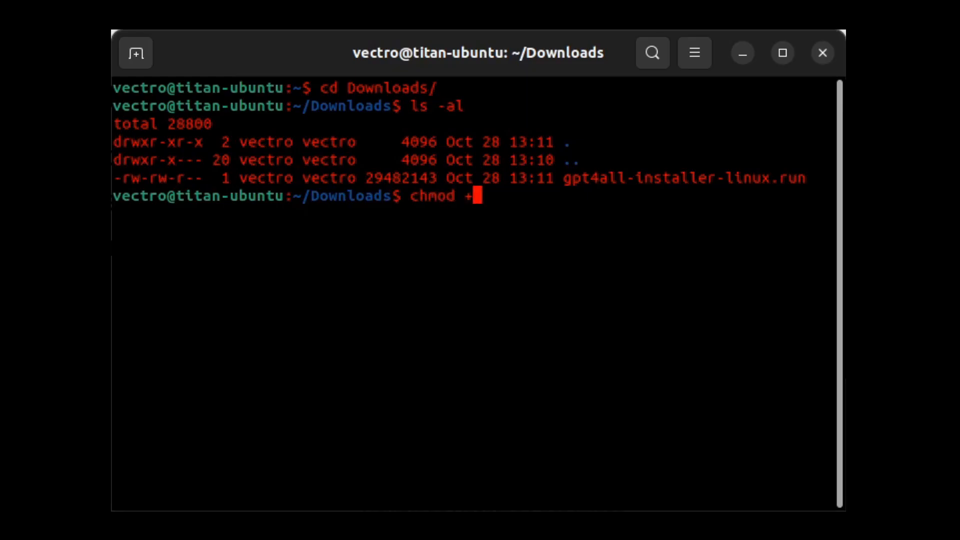
{"action": "type", "text": "x "}
{"action": "type", "text": "gpt"}
{"action": "key", "text": "Tab"}
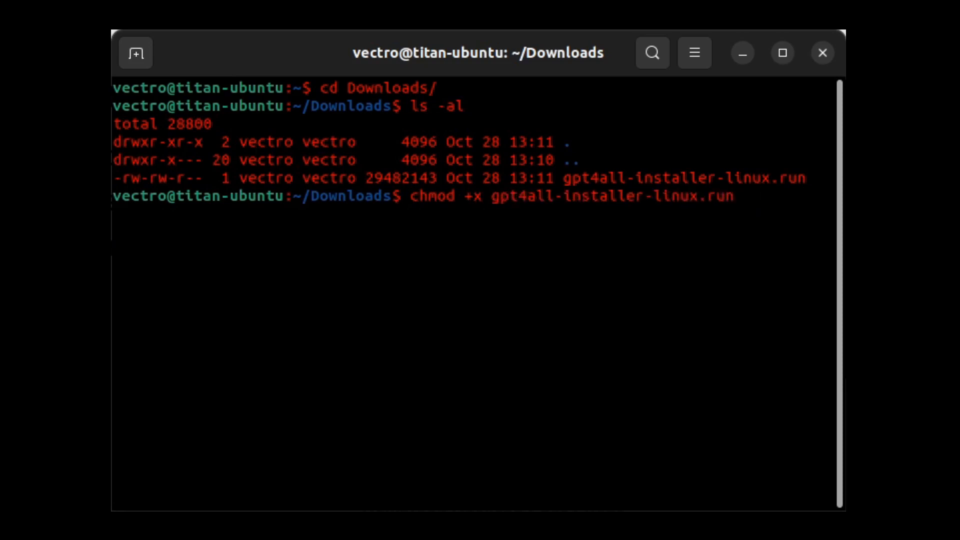
{"action": "key", "text": "Return"}
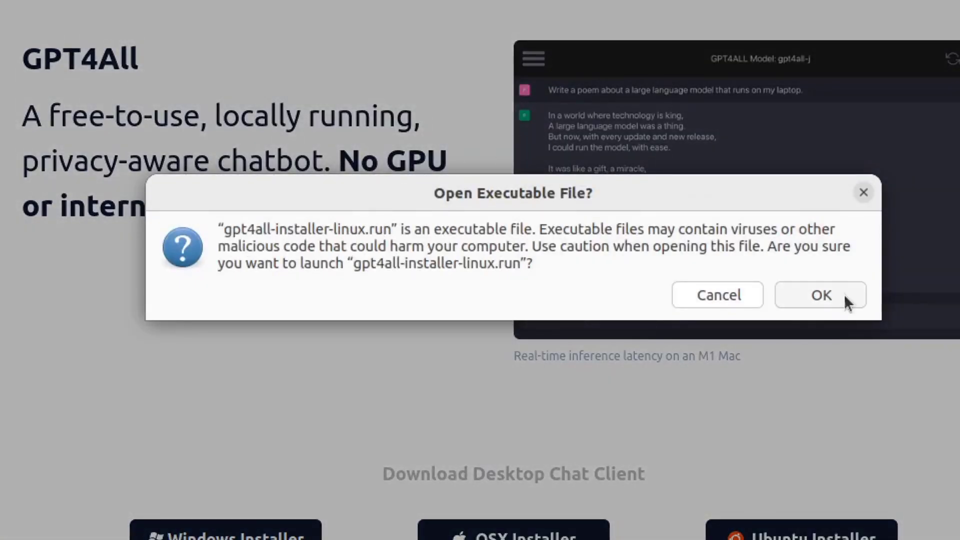
{"action": "left_click", "coordinate": [821, 295]}
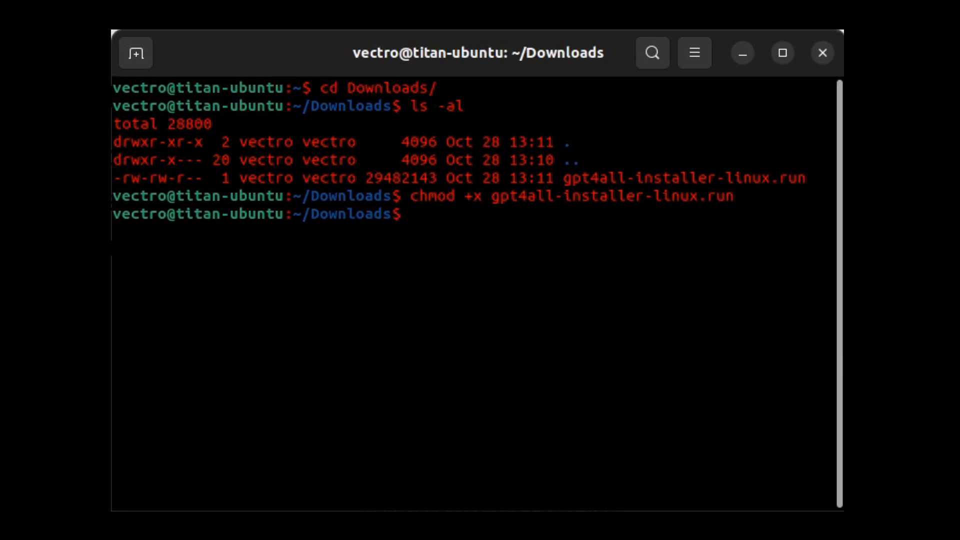
{"action": "type", "text": "./"}
{"action": "type", "text": "gpt"}
- Run the GPT4All installer, then install libxcb-xinerama0 and libxcb-cursor0 after the shared library error
{"action": "key", "text": "Tab"}
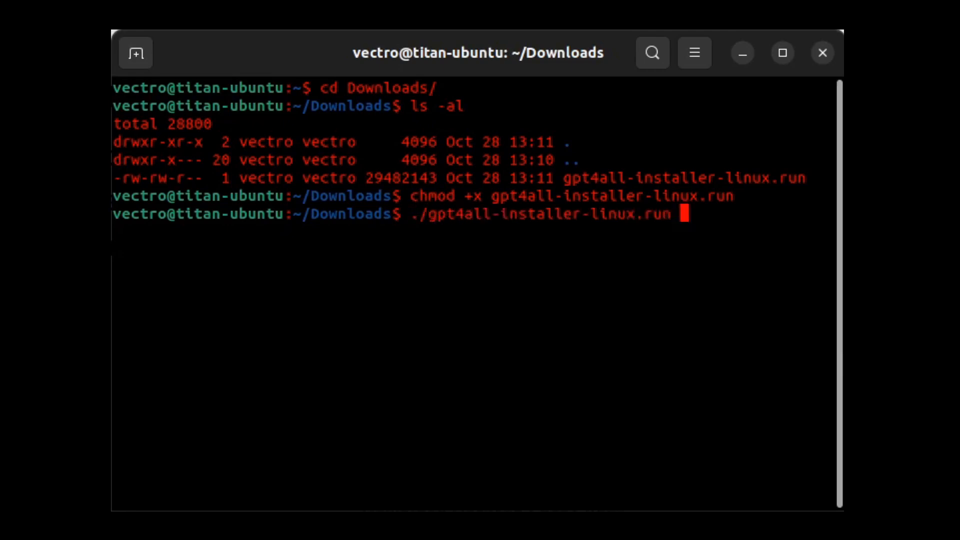
{"action": "key", "text": "Return"}
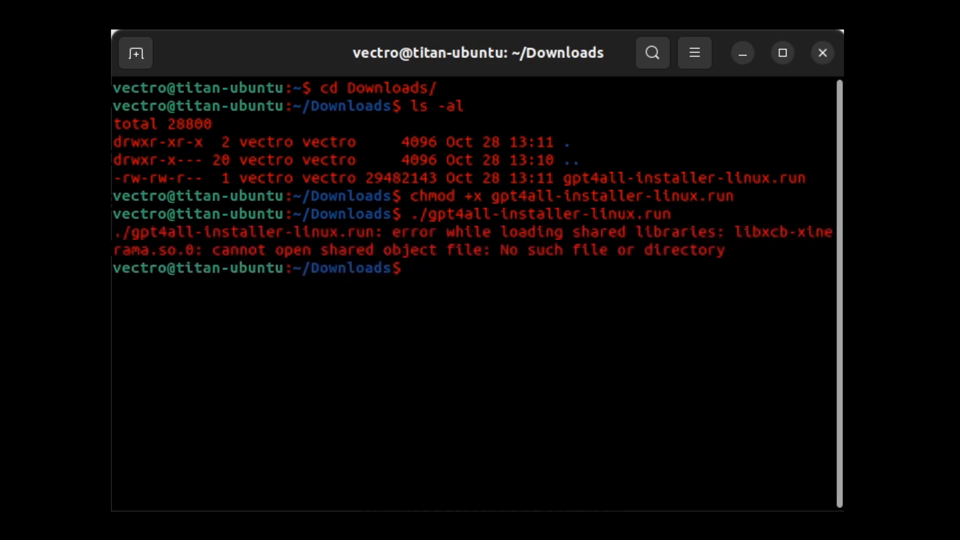
{"action": "type", "text": "sudo apt install libxcb-xinerama0 libxcb-cursor0"}
{"action": "key", "text": "Return"}
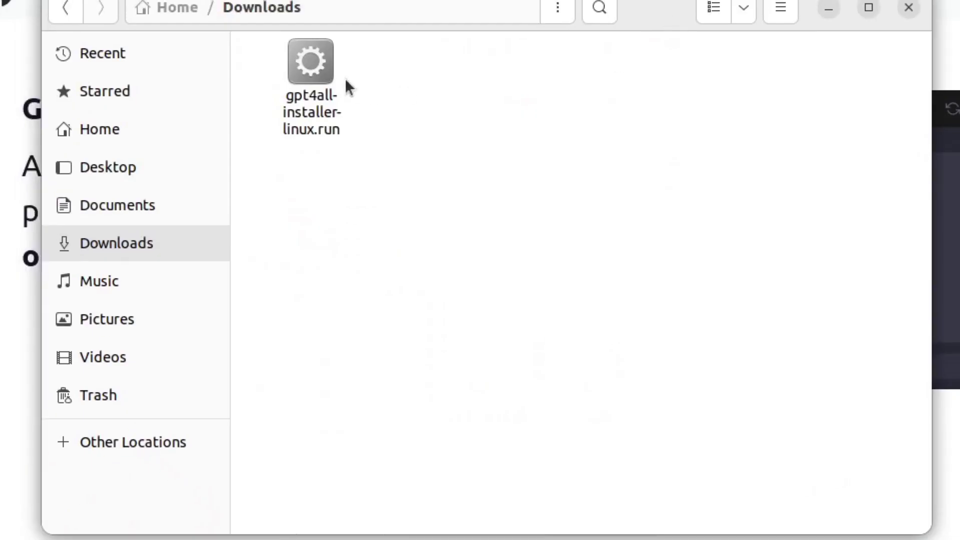
- Launch gpt4all-installer-linux.run and install GPT4All into the default folder
{"action": "double_click", "coordinate": [310, 86]}
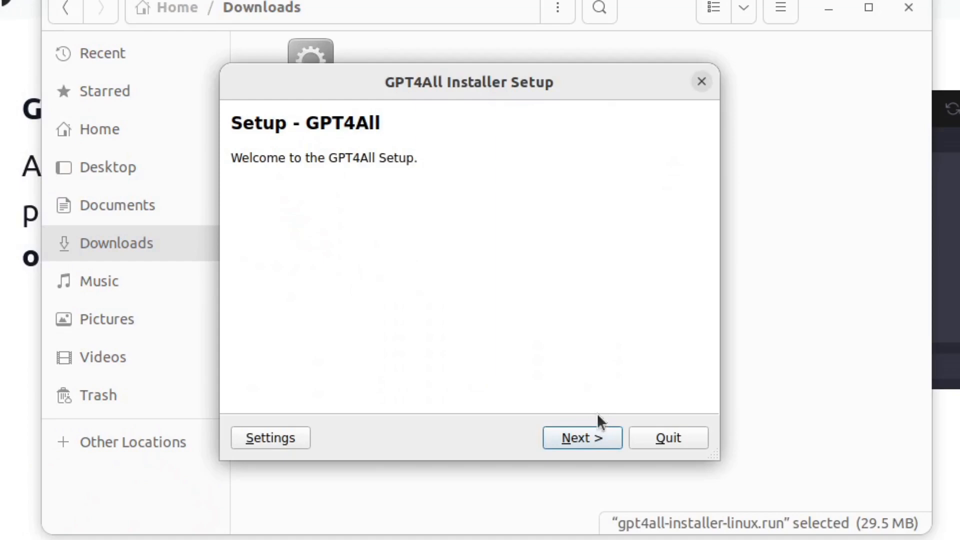
{"action": "left_click", "coordinate": [582, 437]}
{"action": "left_click", "coordinate": [584, 435]}
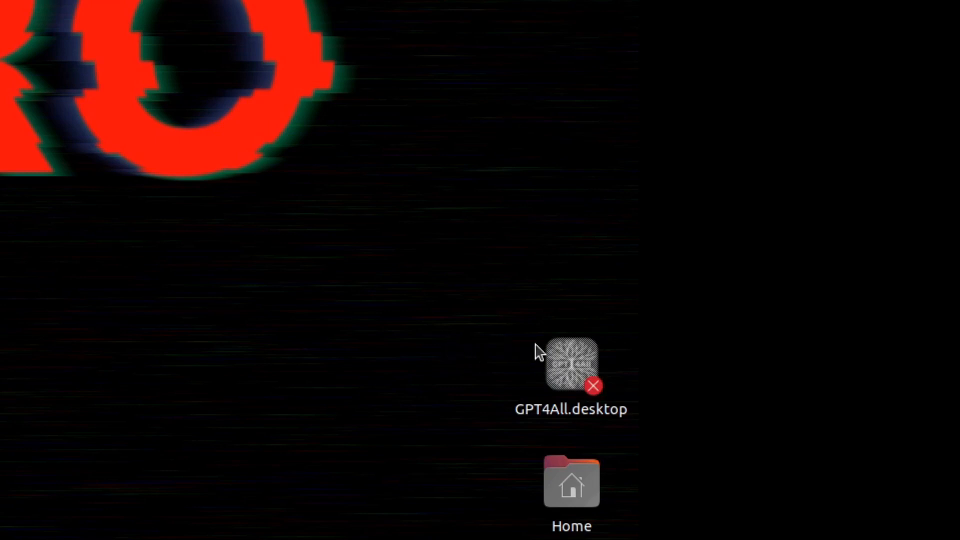
- Allow the GPT4All.desktop shortcut to launch as a program
{"action": "right_click", "coordinate": [561, 351]}
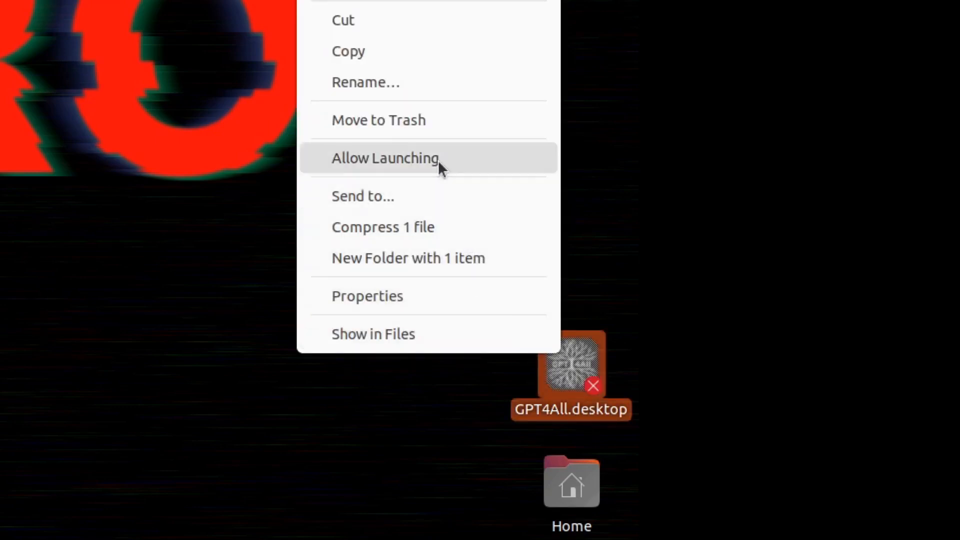
{"action": "left_click", "coordinate": [438, 160]}
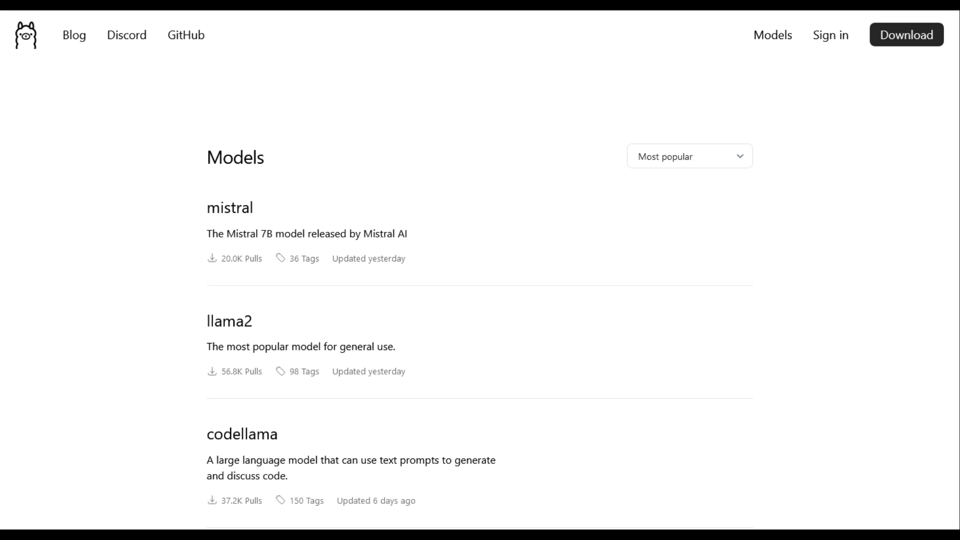
- View the mistral model page and run 'ollama run mistral' in the terminal to pull and start it
{"action": "left_click", "coordinate": [229, 207]}
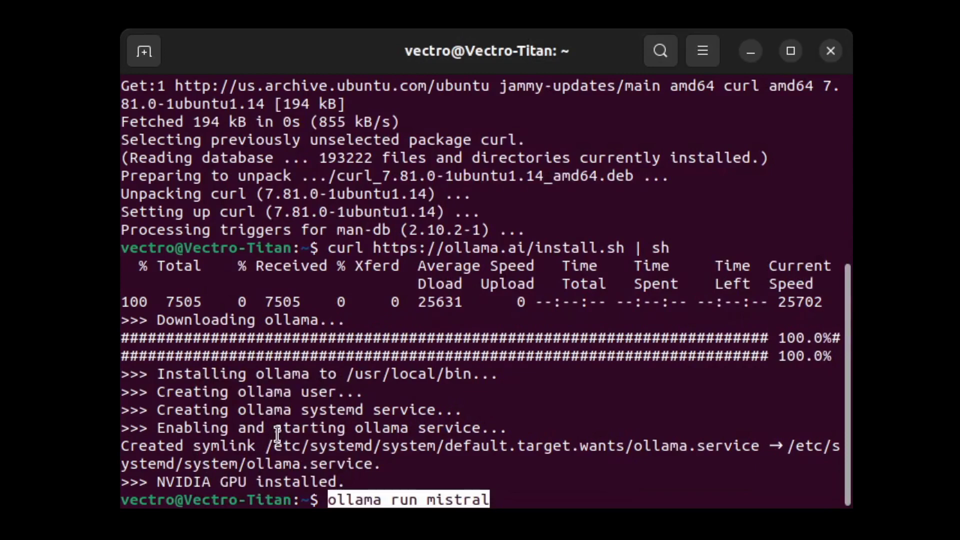
{"action": "key", "text": "Return"}
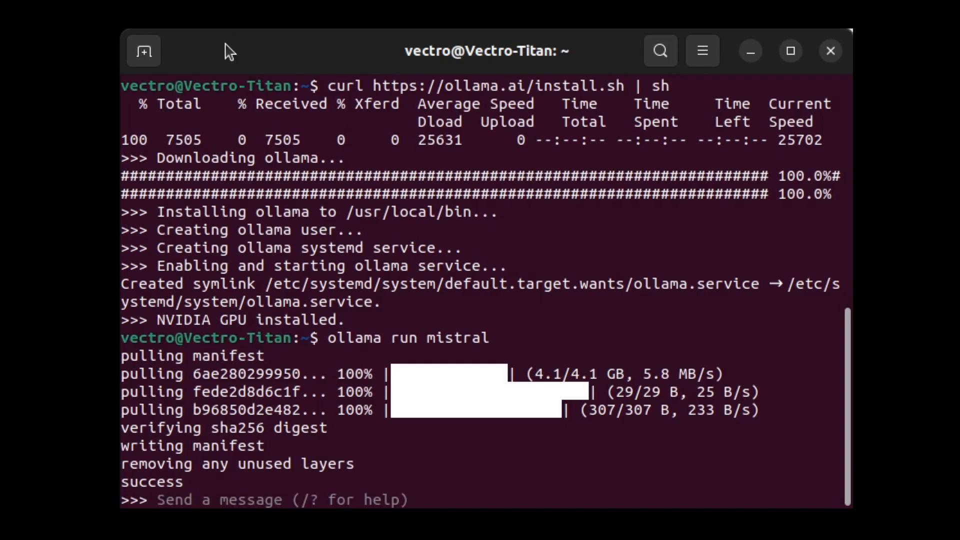
{"action": "type", "text": "/?"}
- List Ollama chat commands, ask Mistral 'Tell me a story', and resume the Mistral Instruct download in GPT4All
{"action": "key", "text": "Return"}
{"action": "type", "text": "Tell"}
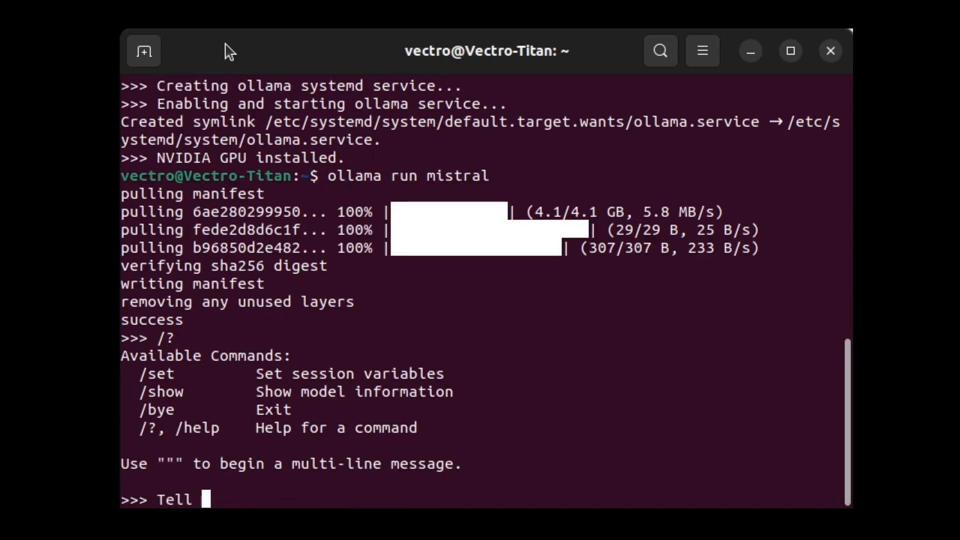
{"action": "type", "text": " me a story"}
{"action": "key", "text": "Return"}
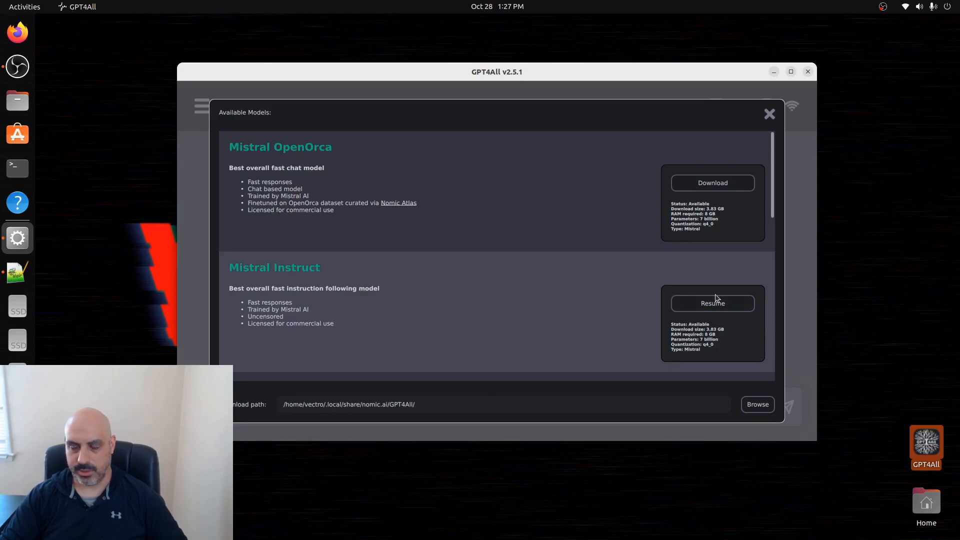
{"action": "left_click", "coordinate": [713, 304]}
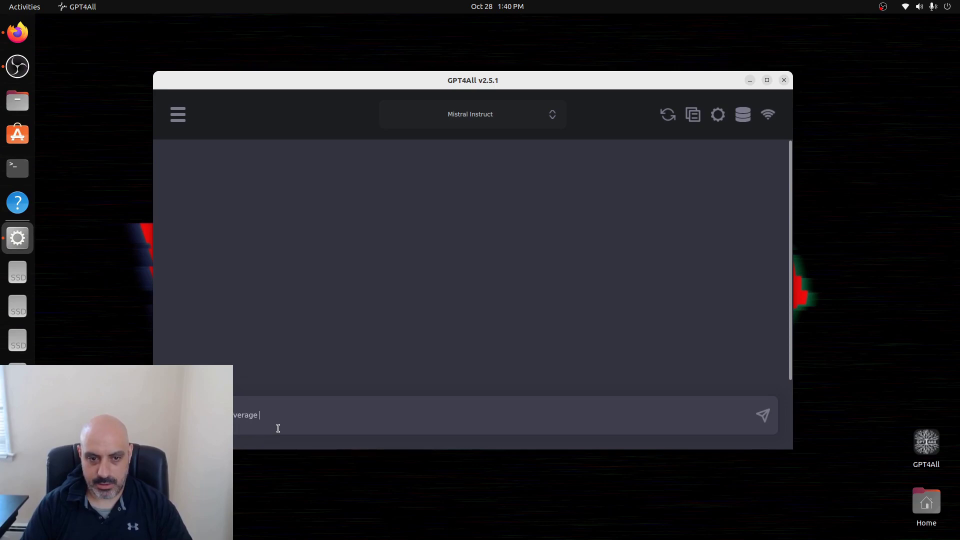
{"action": "type", "text": "distance from the Earth"}
{"action": "type", "text": "to the sun?"}
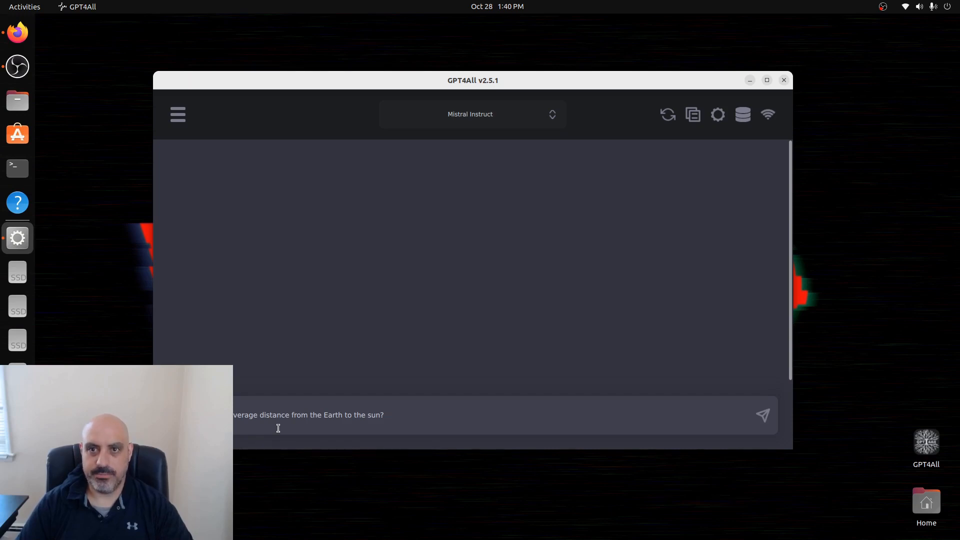
- Send the average Earth-to-Sun distance question to Mistral Instruct and get its answer
{"action": "key", "text": "Return"}
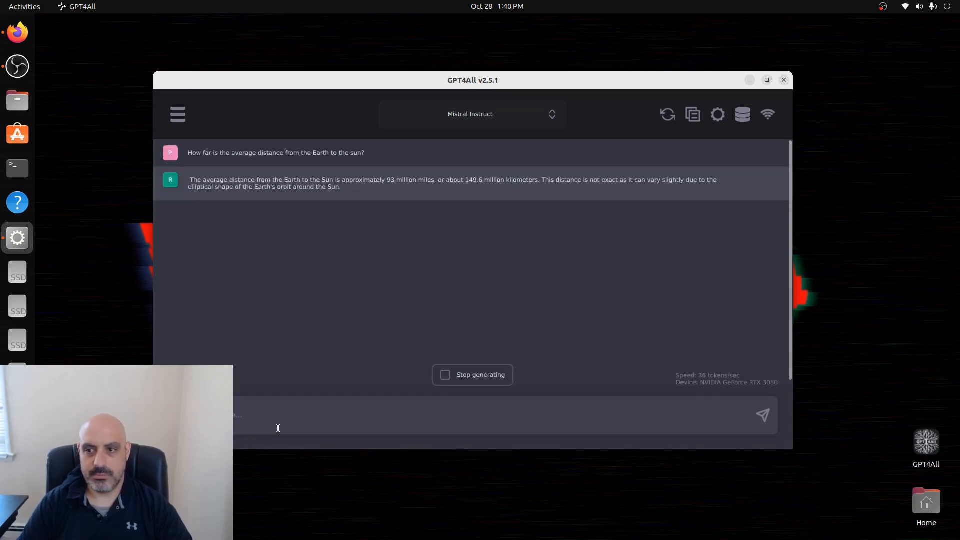